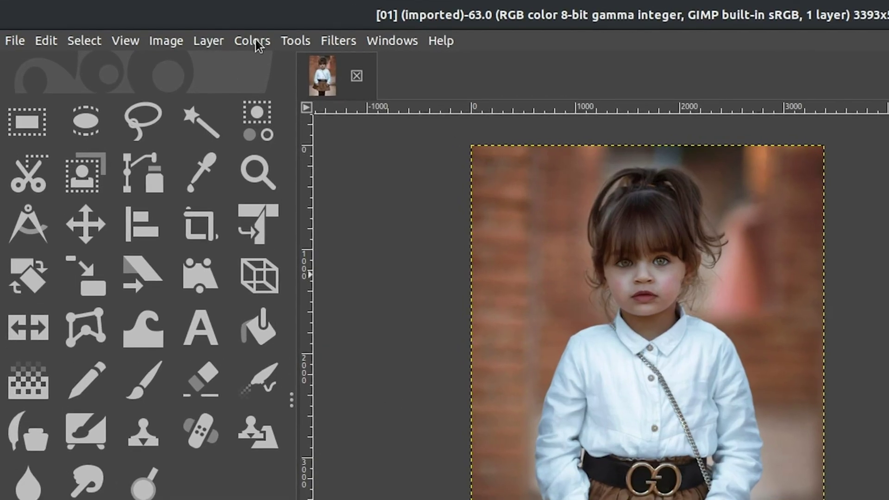
Step: Apply Colors > Levels with the midtone input gamma raised to 1.96
{"action": "left_click", "coordinate": [253, 40]}
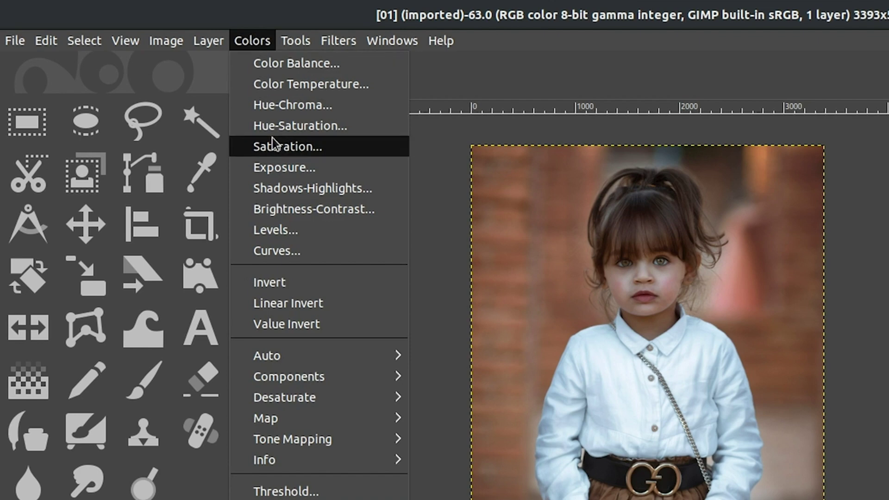
{"action": "left_click", "coordinate": [280, 230]}
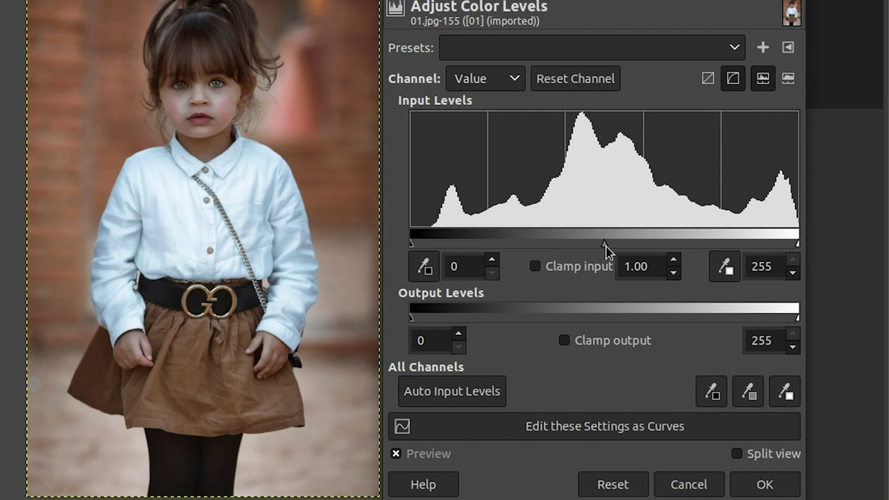
{"action": "left_click_drag", "start_coordinate": [606, 246], "coordinate": [547, 247]}
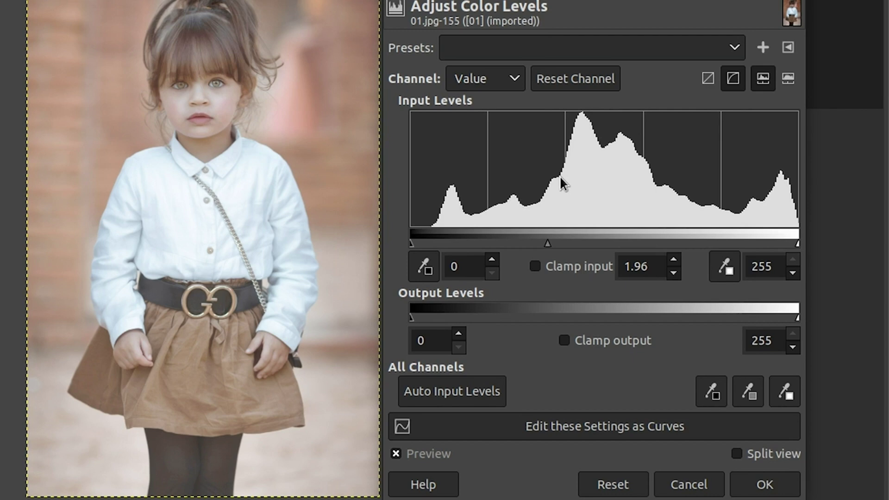
{"action": "left_click", "coordinate": [754, 487]}
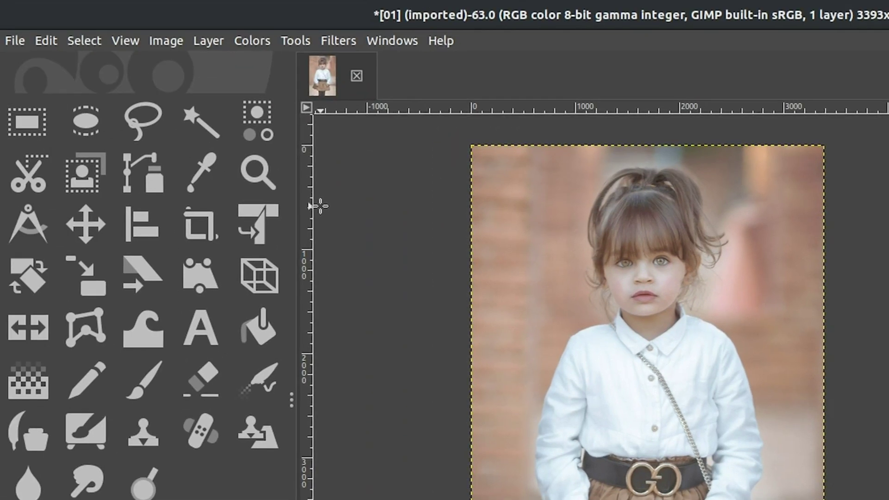
Step: Export over 01.jpg at JPEG quality 90, then close the image discarding changes
{"action": "left_click", "coordinate": [14, 41]}
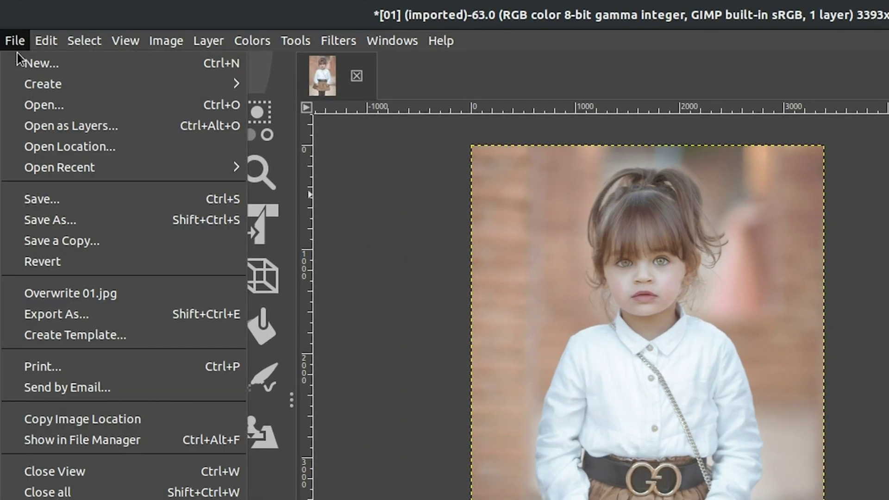
{"action": "left_click", "coordinate": [28, 314]}
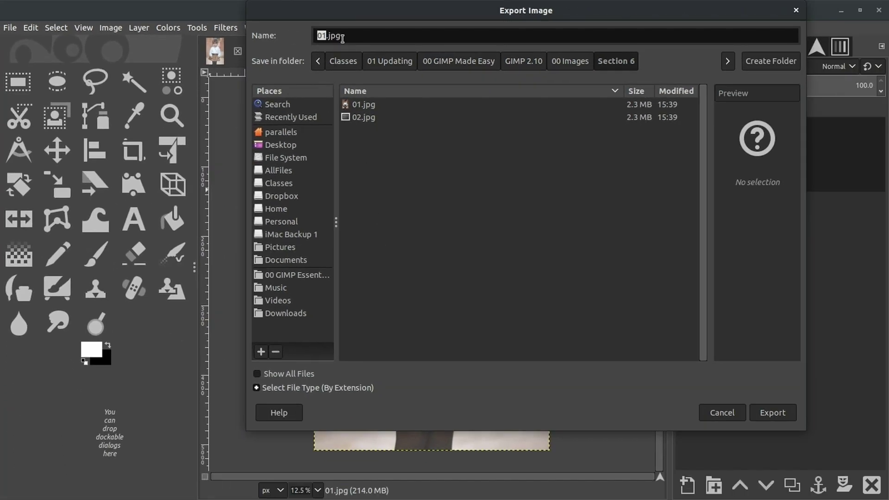
{"action": "left_click", "coordinate": [772, 413]}
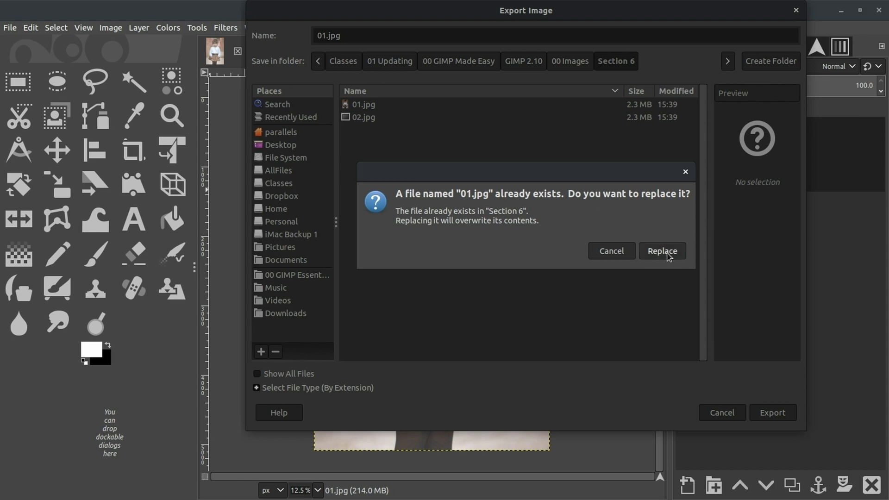
{"action": "left_click", "coordinate": [666, 254]}
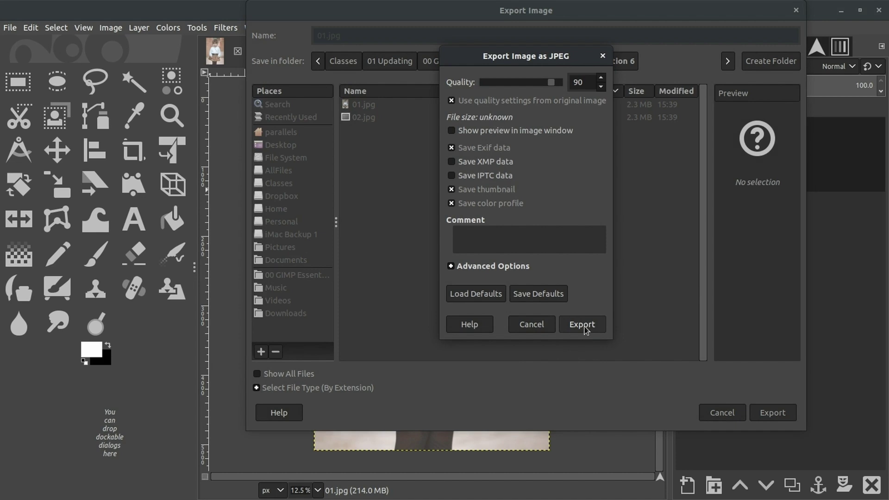
{"action": "left_click", "coordinate": [582, 325]}
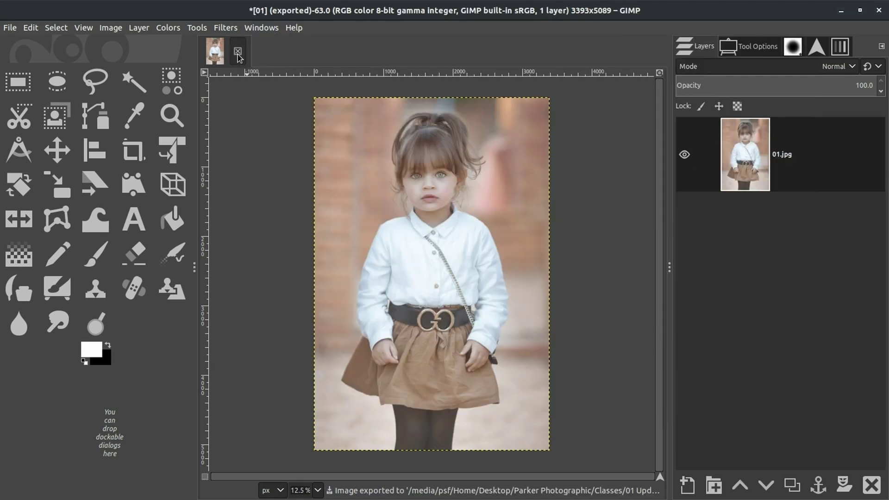
{"action": "left_click", "coordinate": [237, 51]}
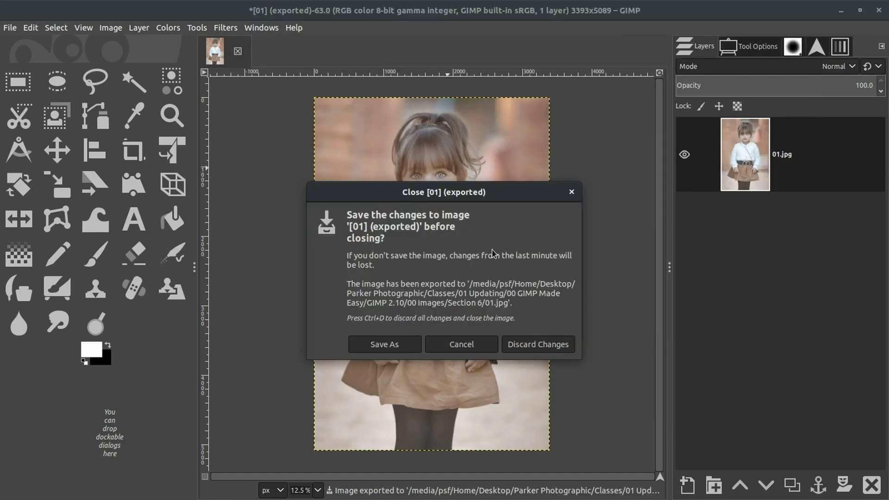
{"action": "left_click", "coordinate": [533, 349]}
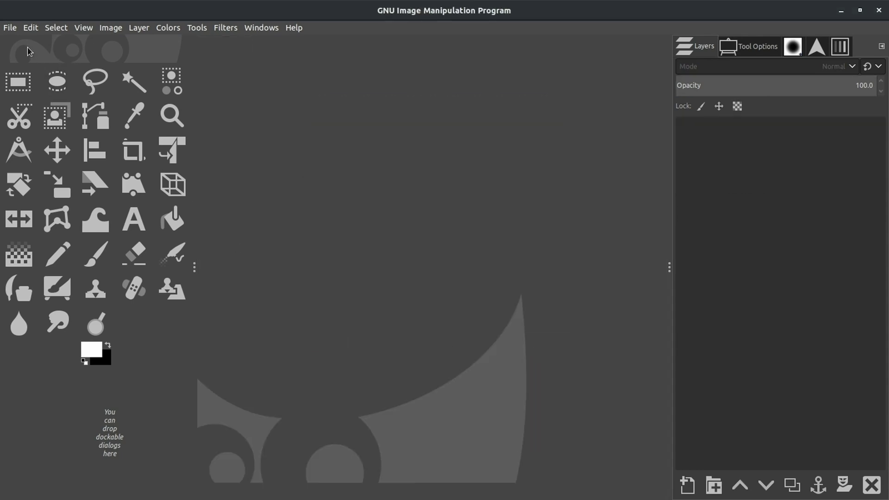
Step: Open the exported 01.jpg through File > Open
{"action": "left_click", "coordinate": [12, 30]}
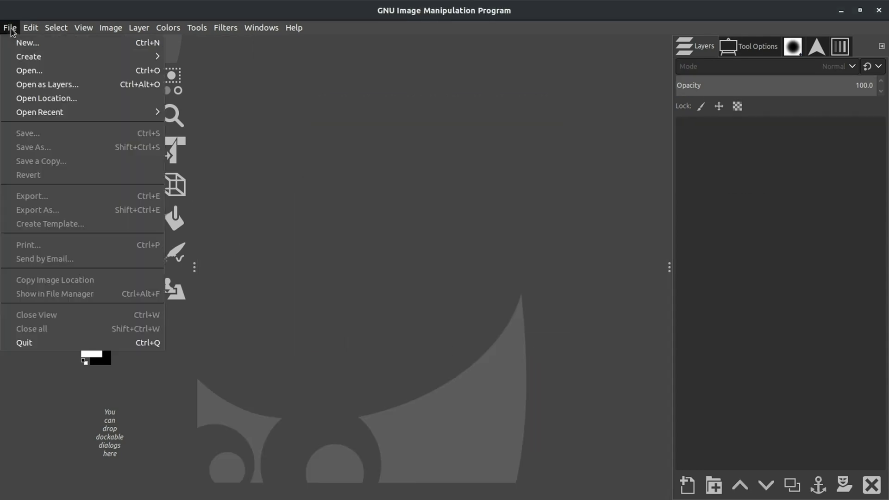
{"action": "left_click", "coordinate": [22, 71]}
{"action": "key", "text": "Return"}
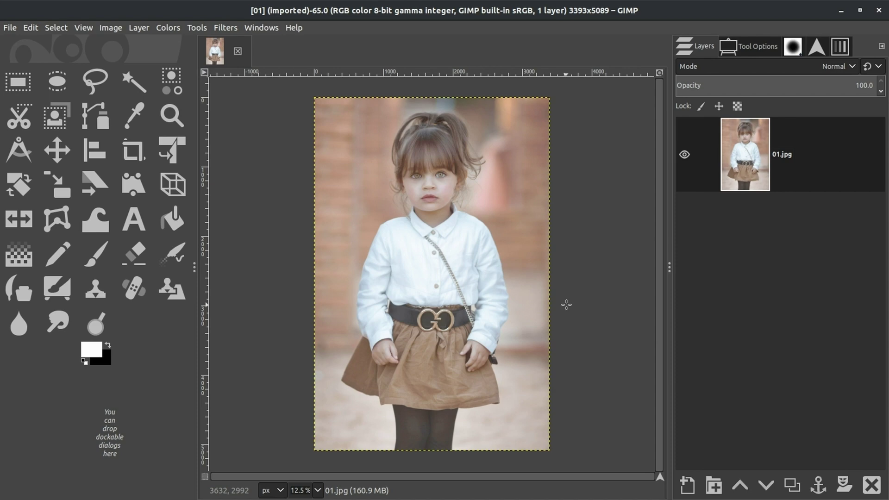
Step: Check 01.jpg's brightness in Levels by moving the gamma slider, then cancel
{"action": "left_click", "coordinate": [168, 28]}
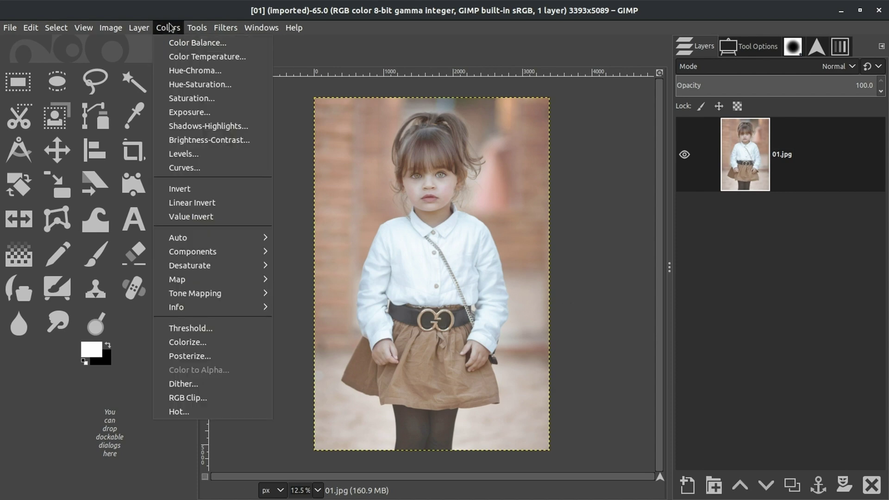
{"action": "left_click", "coordinate": [203, 154]}
{"action": "left_click_drag", "start_coordinate": [701, 281], "coordinate": [725, 287]}
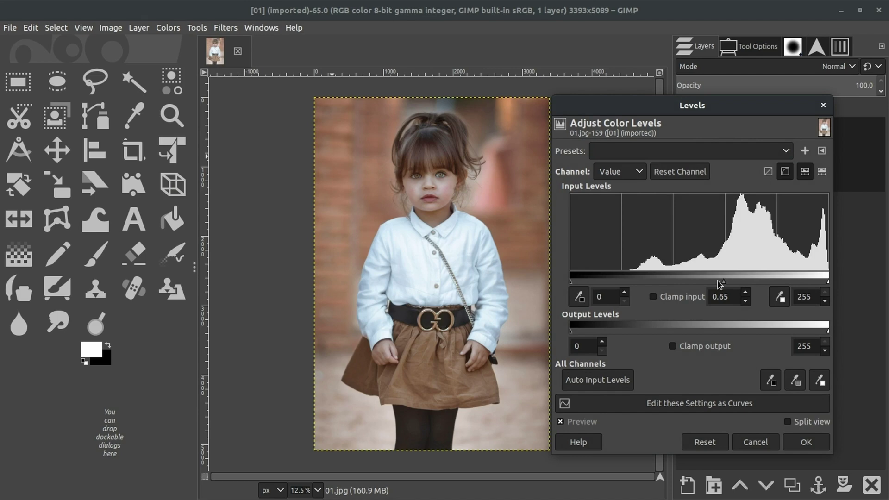
{"action": "left_click", "coordinate": [755, 442]}
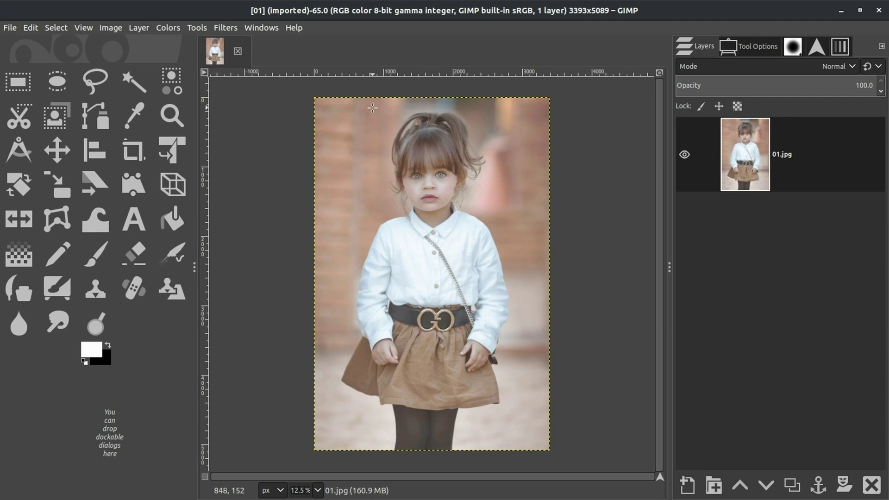
Step: Close 01.jpg and open 02.jpg from the file list
{"action": "left_click", "coordinate": [238, 51]}
{"action": "left_click", "coordinate": [10, 27]}
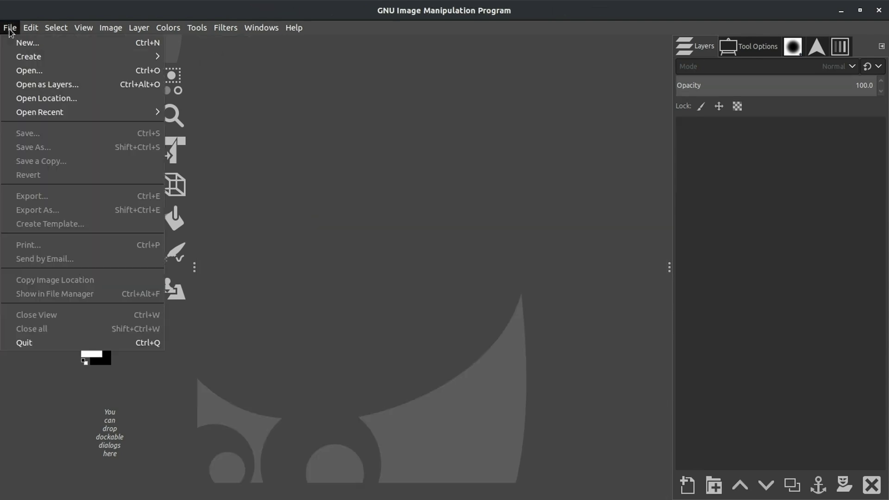
{"action": "left_click", "coordinate": [24, 69]}
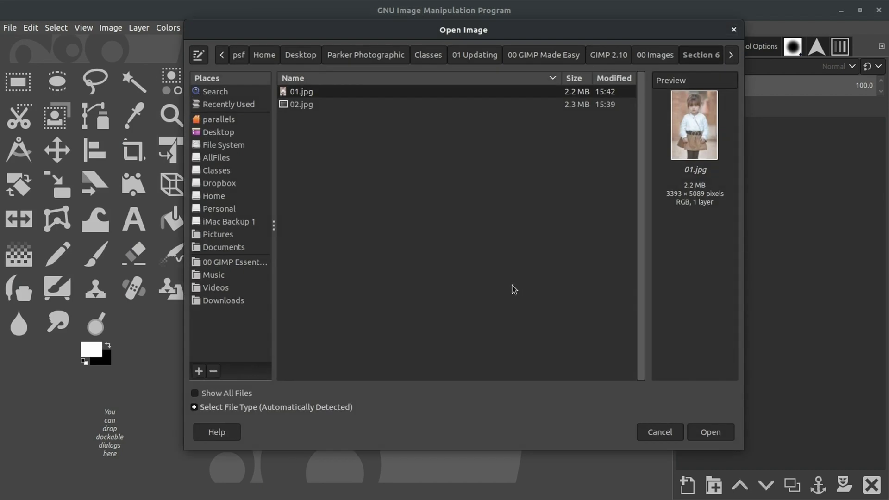
{"action": "left_click", "coordinate": [307, 106]}
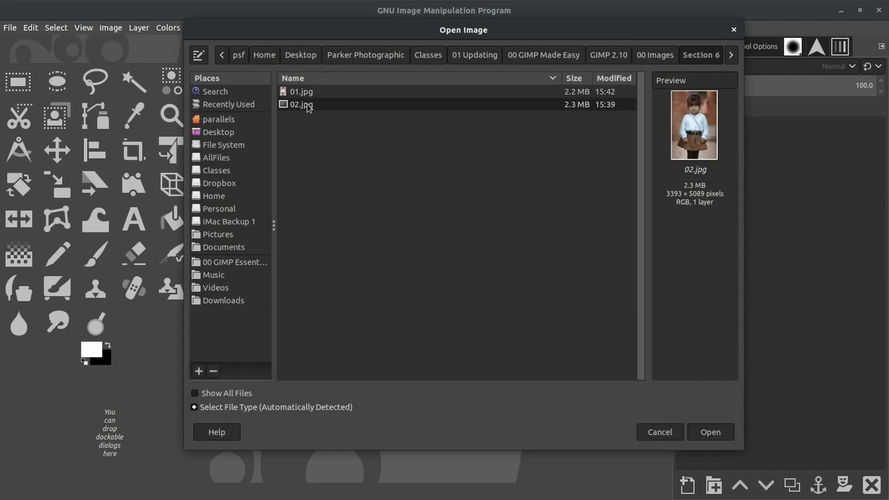
{"action": "double_click", "coordinate": [308, 105]}
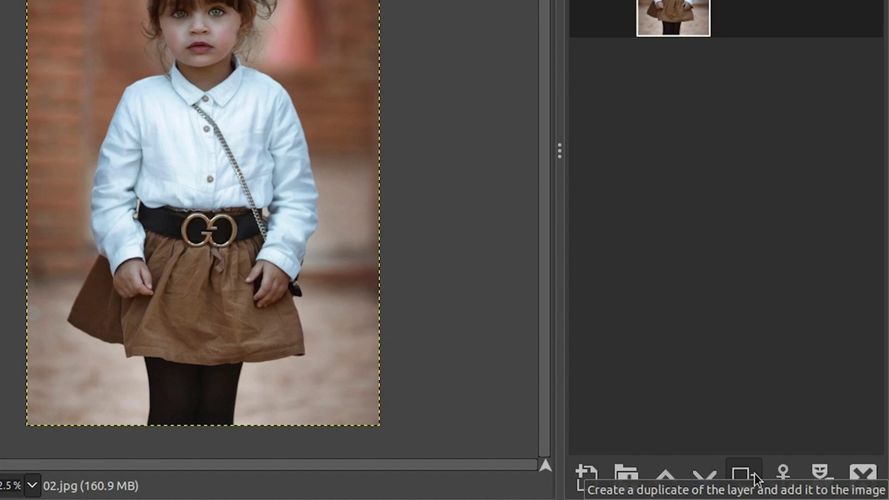
Step: Duplicate the 02.jpg layer and name the copy 'Exposure Edit'
{"action": "left_click", "coordinate": [755, 479]}
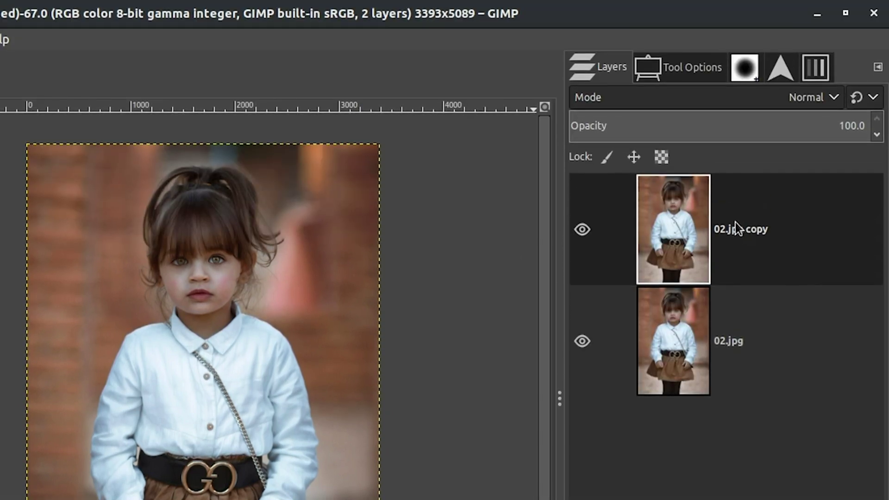
{"action": "double_click", "coordinate": [744, 231]}
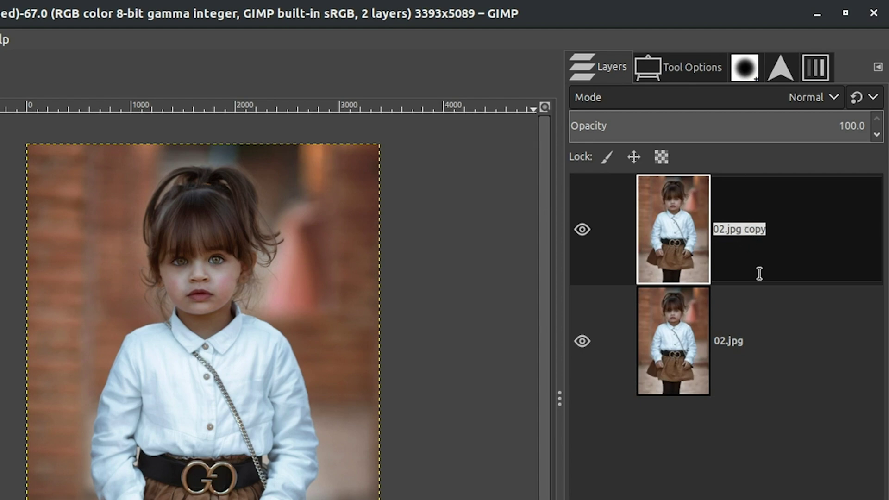
{"action": "type", "text": "Exposure"}
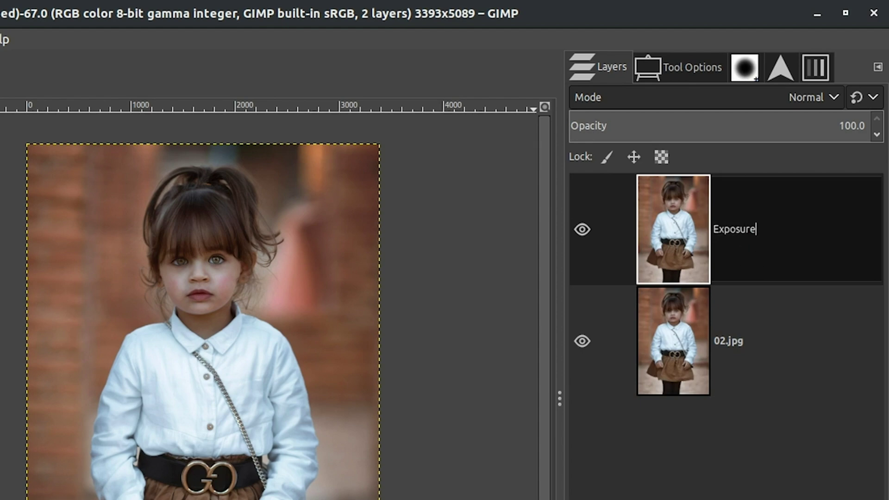
{"action": "type", "text": " Edit"}
{"action": "key", "text": "Return"}
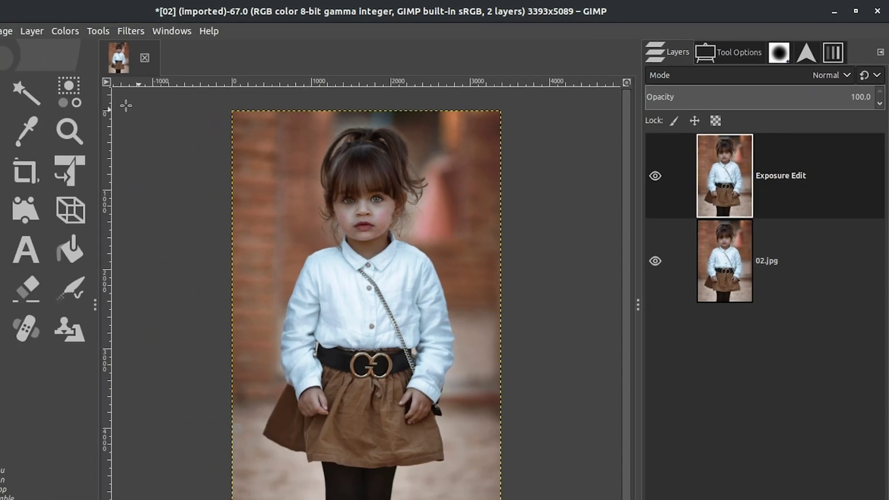
Step: Raise the Exposure Edit layer's Levels gamma to about 2.4, then toggle its visibility to compare
{"action": "left_click", "coordinate": [60, 30]}
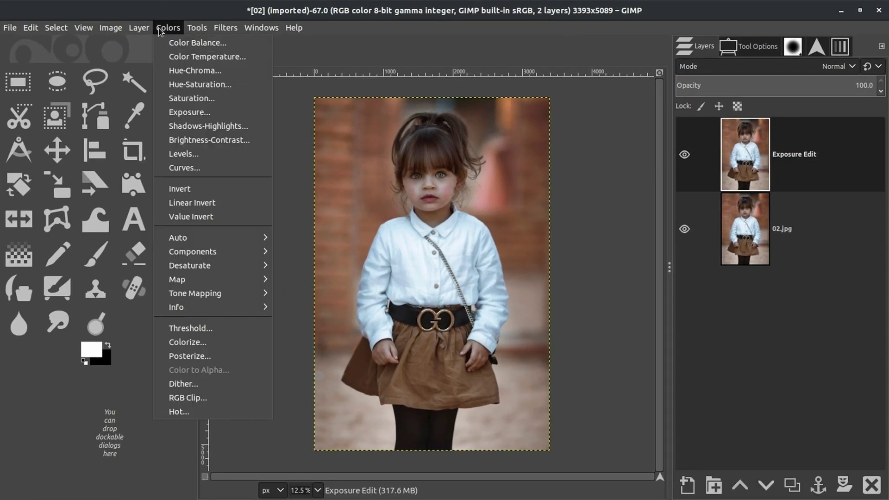
{"action": "left_click", "coordinate": [188, 156]}
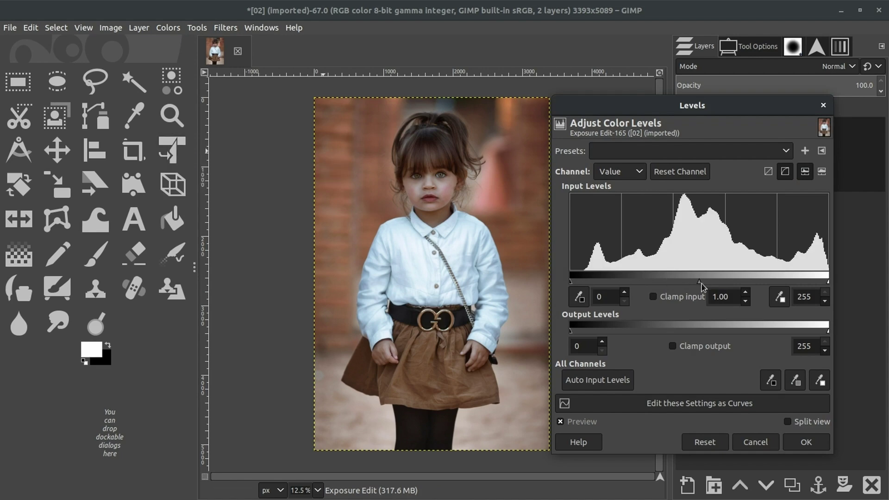
{"action": "left_click_drag", "start_coordinate": [698, 281], "coordinate": [650, 288]}
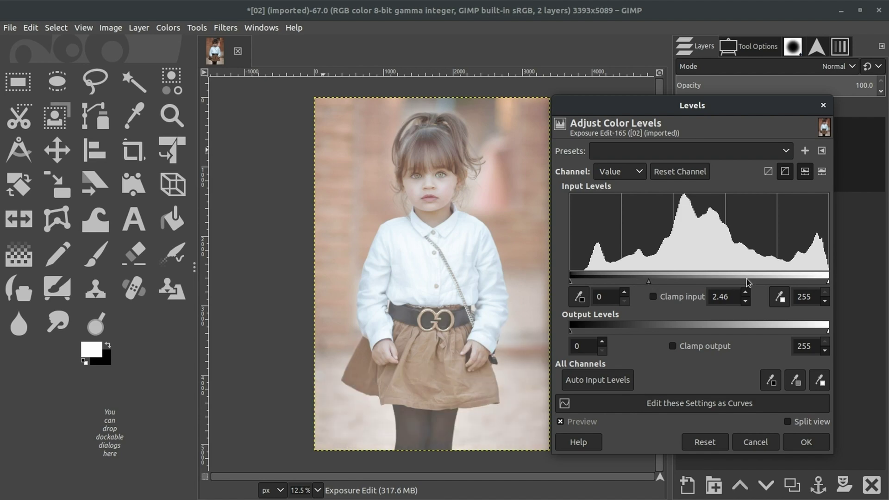
{"action": "left_click", "coordinate": [806, 442]}
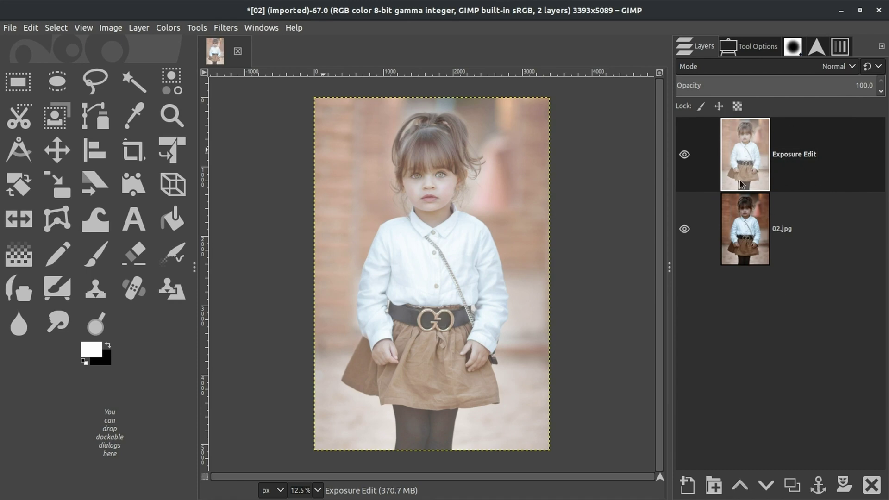
{"action": "left_click", "coordinate": [685, 155]}
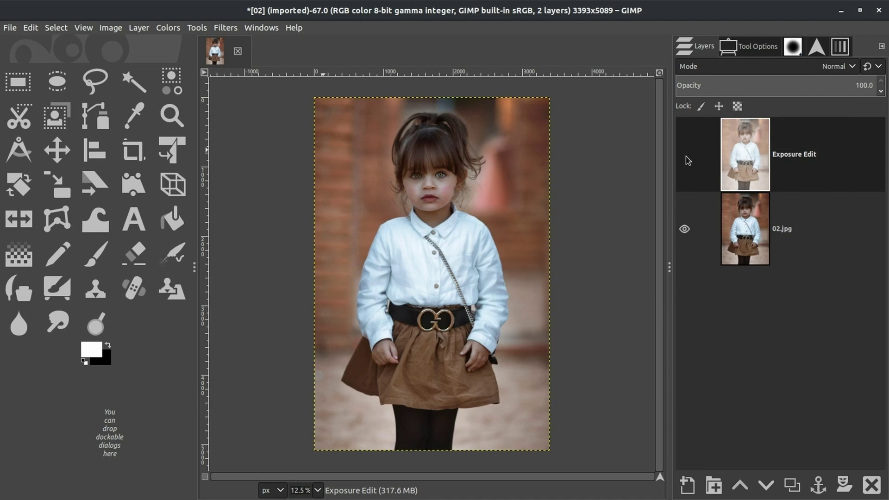
{"action": "left_click", "coordinate": [685, 156]}
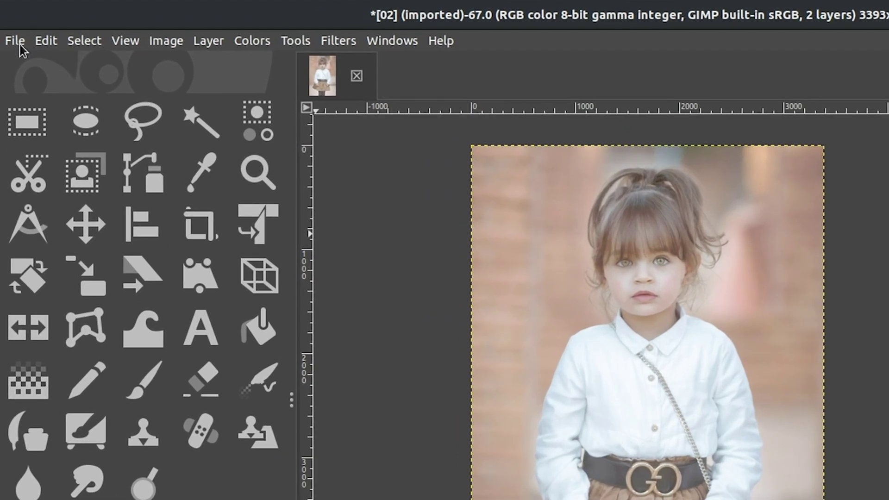
Step: Save the portrait as 02.xcf
{"action": "left_click", "coordinate": [20, 44]}
{"action": "left_click", "coordinate": [71, 218]}
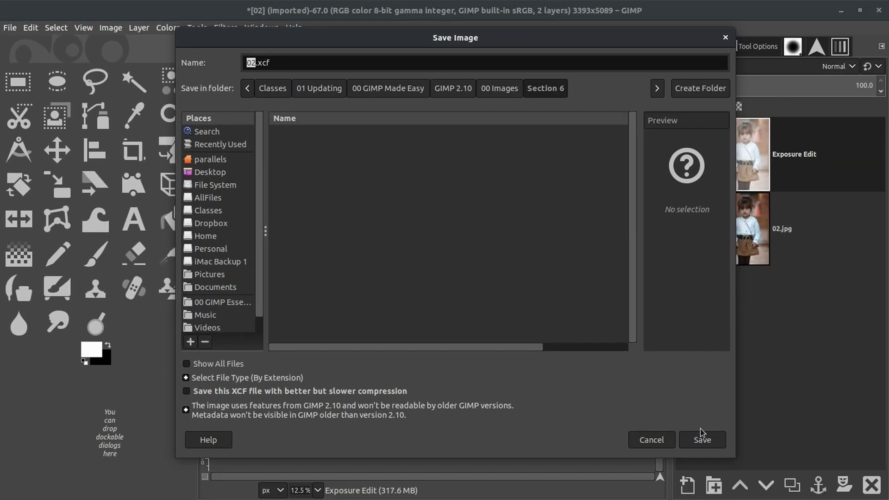
{"action": "left_click", "coordinate": [698, 442]}
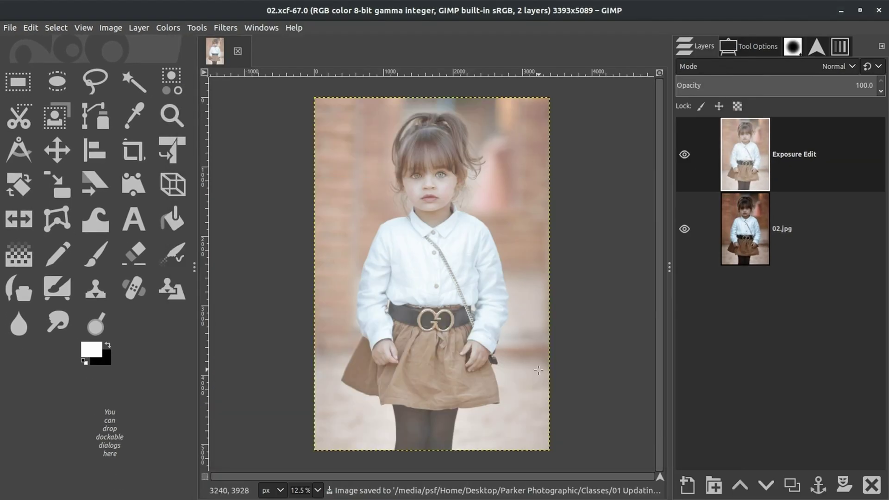
Step: Close the image with Ctrl+W and reopen 02.xcf with its layers
{"action": "key", "text": "ctrl+w"}
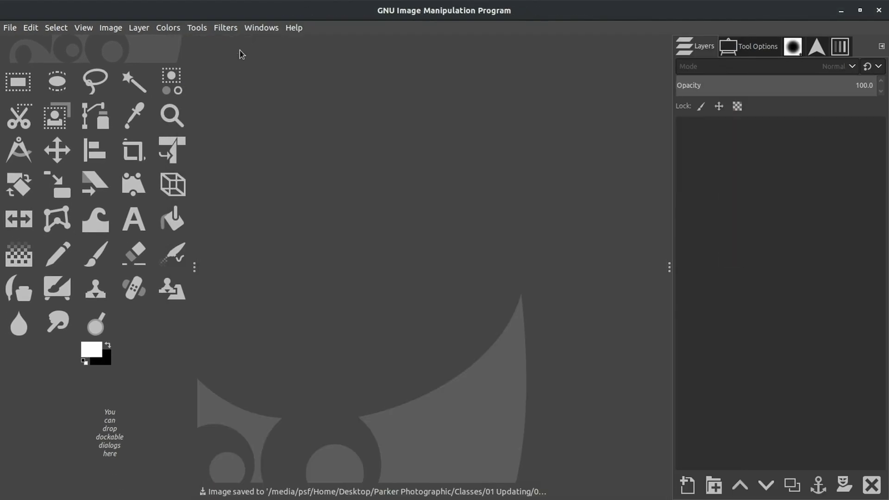
{"action": "left_click", "coordinate": [10, 28]}
{"action": "left_click", "coordinate": [27, 67]}
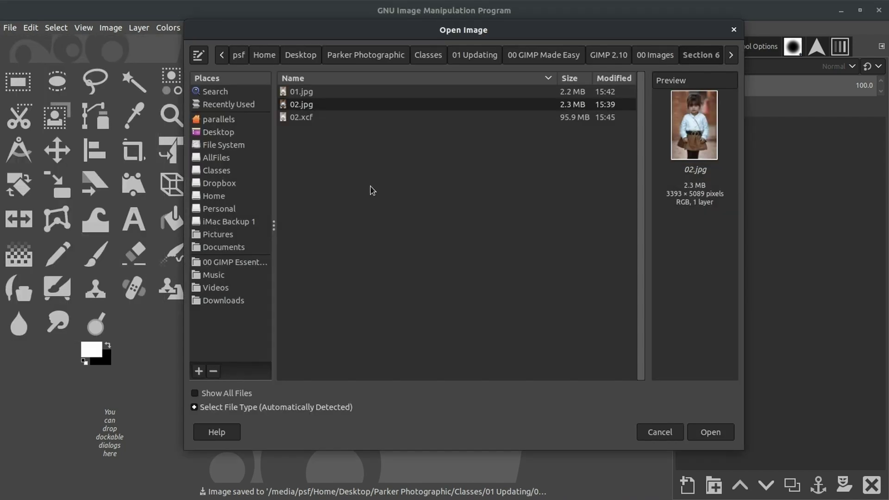
{"action": "left_click", "coordinate": [298, 117]}
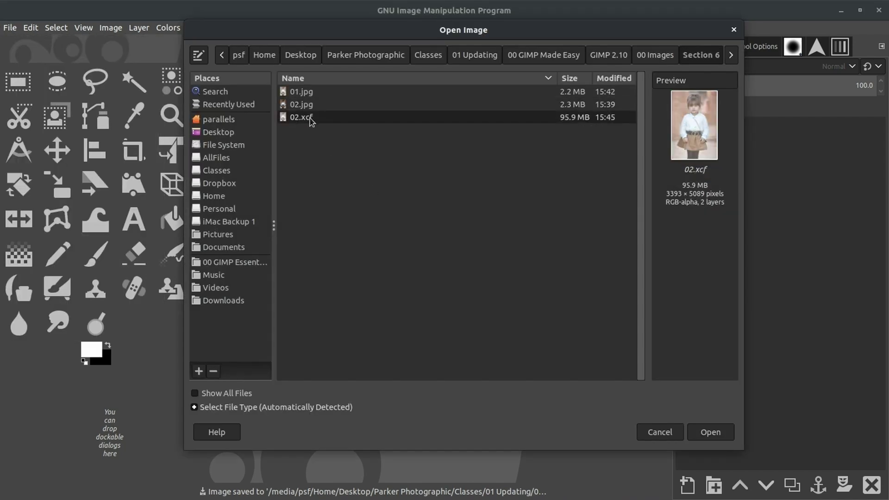
{"action": "left_click", "coordinate": [710, 432]}
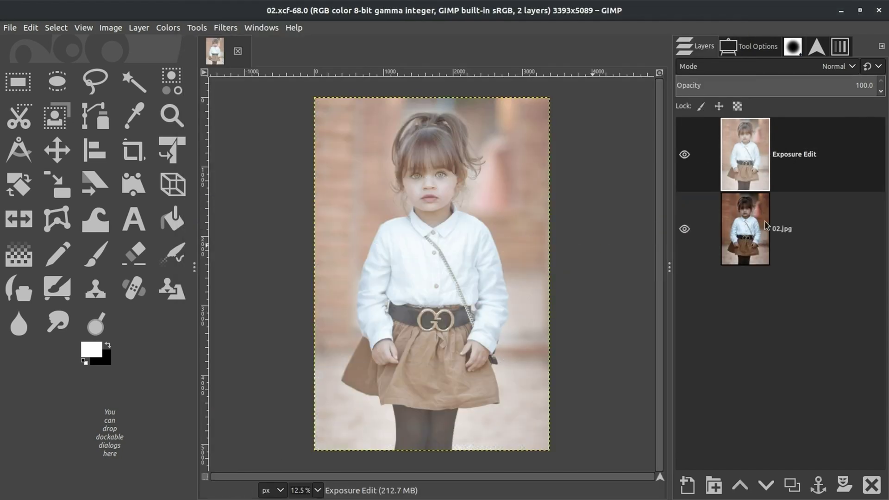
Step: Fade the Exposure Edit layer to 6.1 opacity, toggling its visibility to compare
{"action": "left_click", "coordinate": [684, 158]}
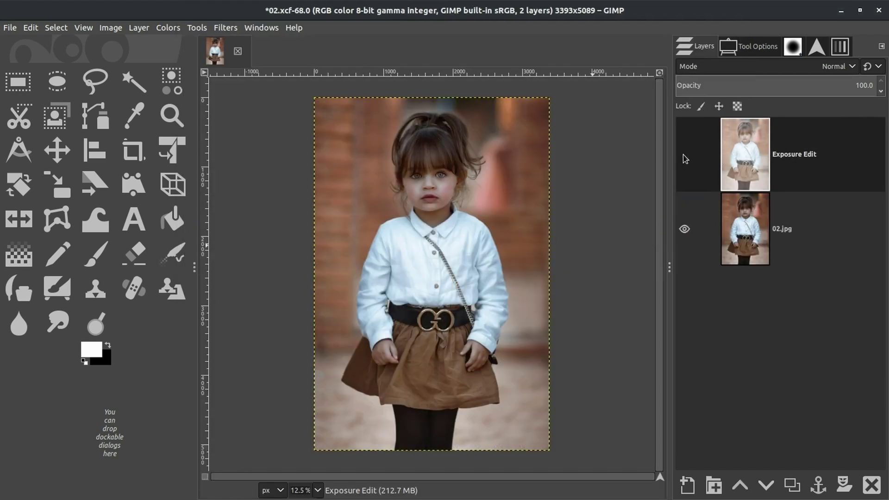
{"action": "left_click", "coordinate": [685, 157]}
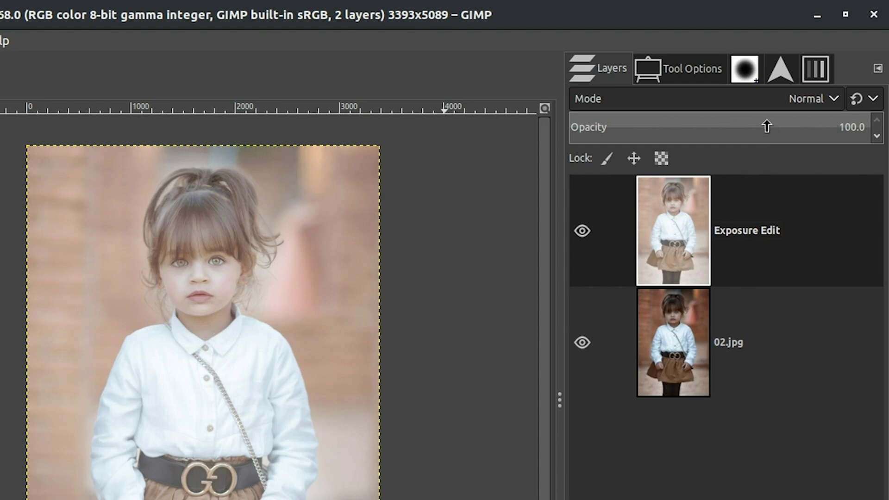
{"action": "left_click_drag", "start_coordinate": [797, 127], "coordinate": [601, 139]}
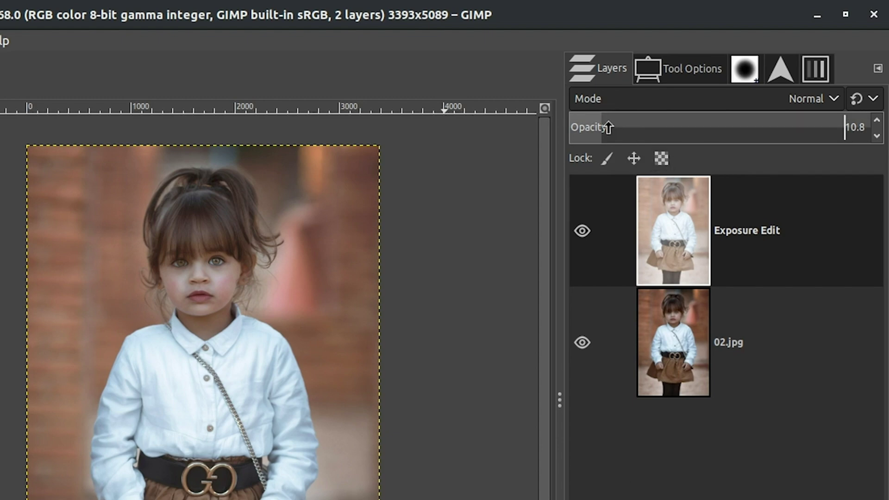
{"action": "left_click_drag", "start_coordinate": [601, 124], "coordinate": [586, 129]}
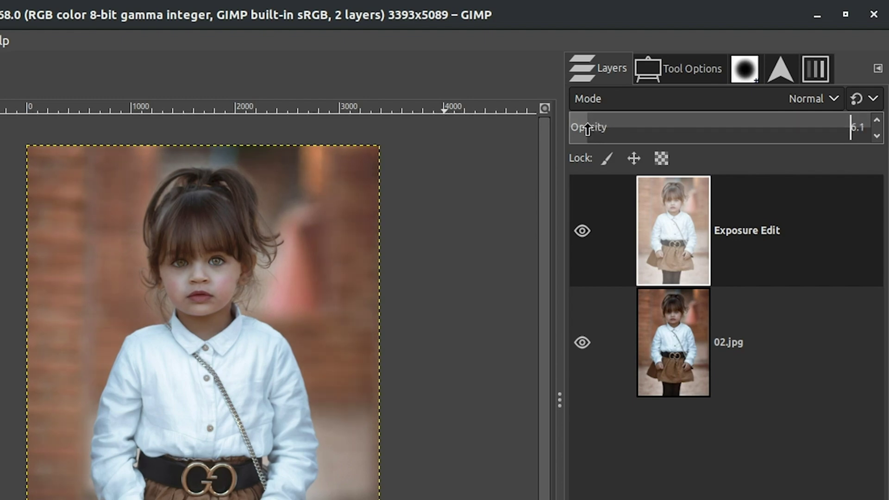
{"action": "left_click", "coordinate": [582, 231]}
Step: Show the Exposure Edit layer again, then delete it from the Layers panel
{"action": "left_click", "coordinate": [587, 231]}
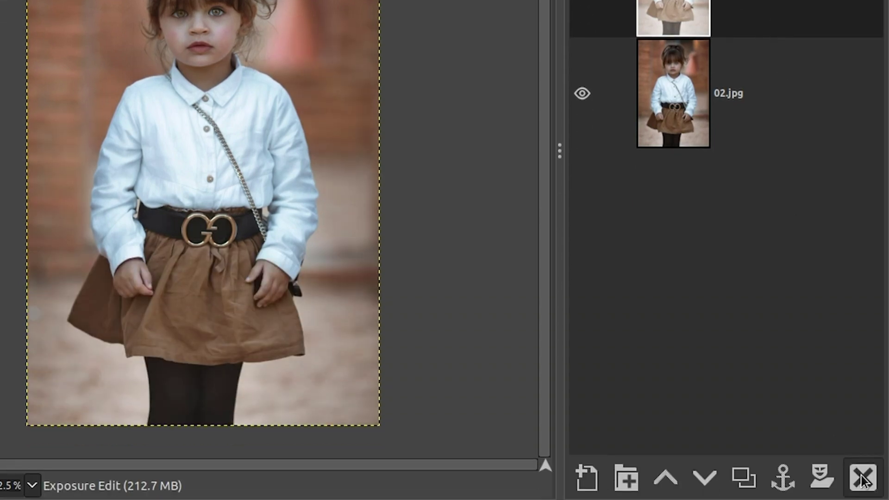
{"action": "left_click", "coordinate": [862, 480]}
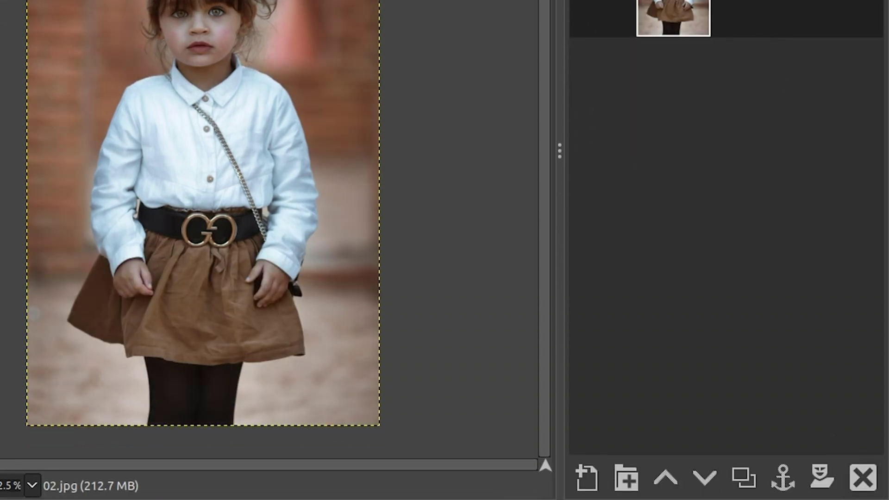